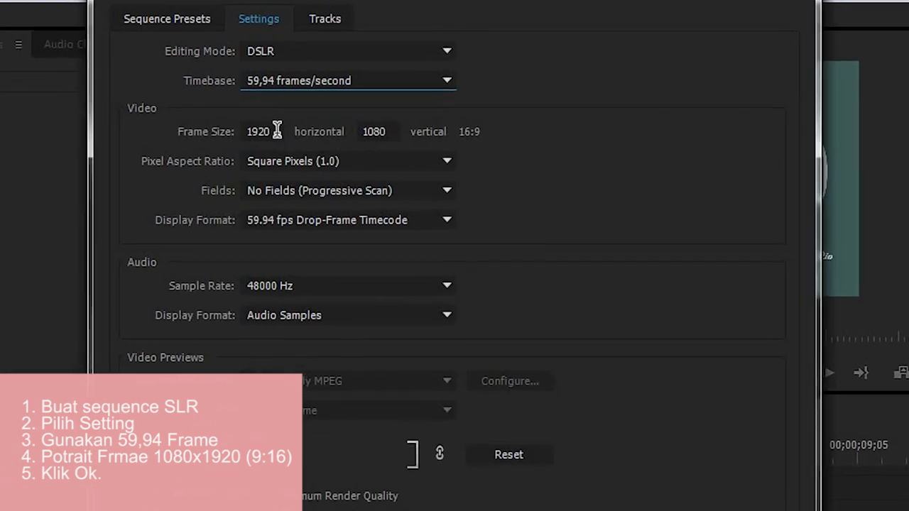
Set the new DSLR sequence's frame size to 1080 horizontal by 1920 vertical and create the sequence
click(281, 127)
text(108)
text(0)
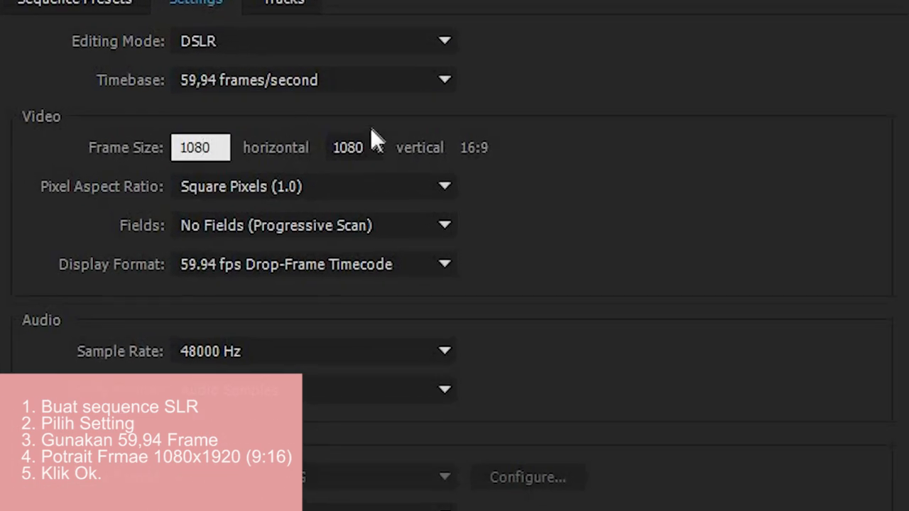
click(374, 147)
text(1920)
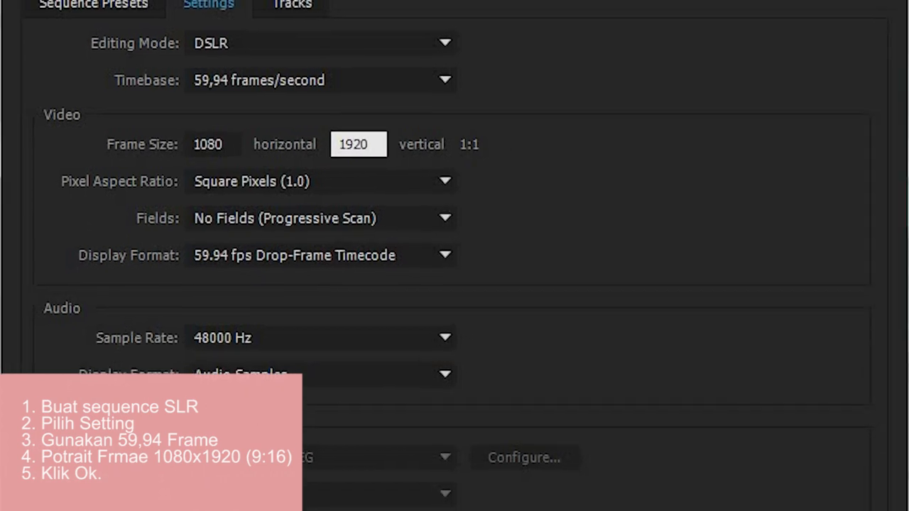
click(554, 195)
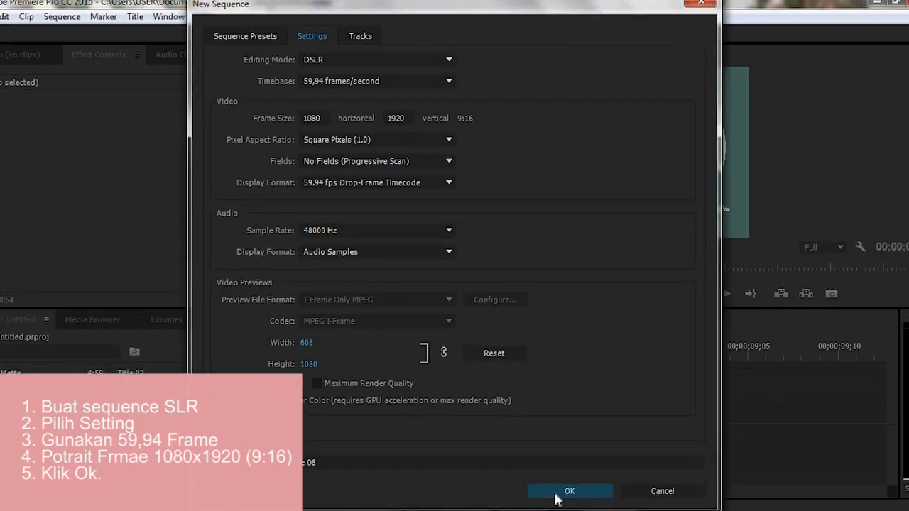
click(557, 499)
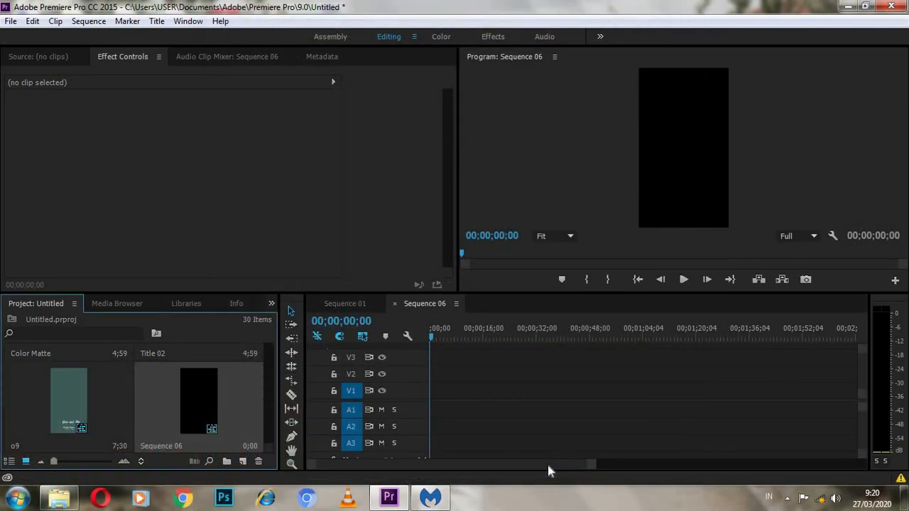
Create a color matte in the teal 3E5B59, sampled from the o9 sequence's thumbnail
click(243, 461)
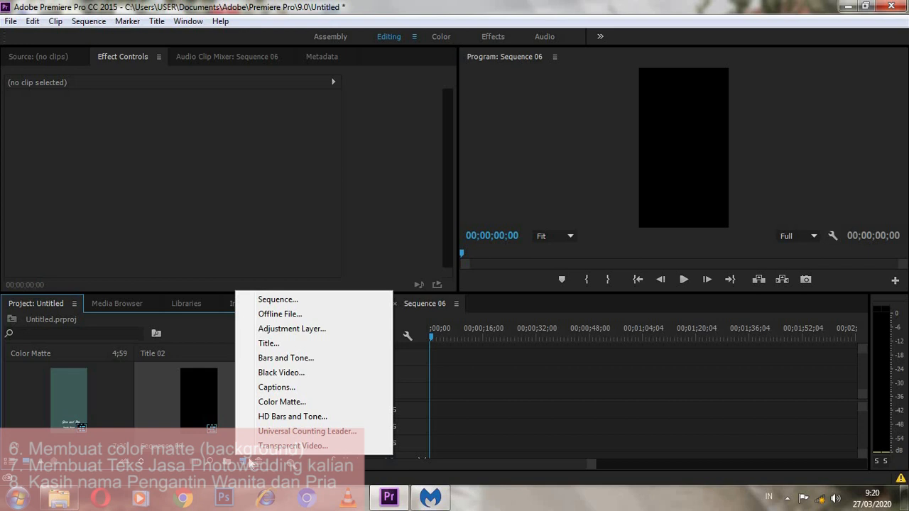
click(282, 402)
click(473, 294)
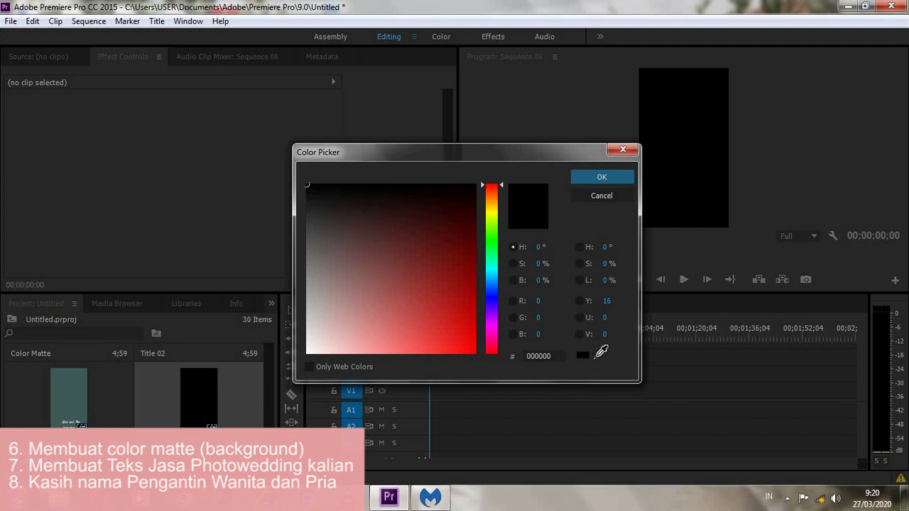
click(596, 357)
click(64, 414)
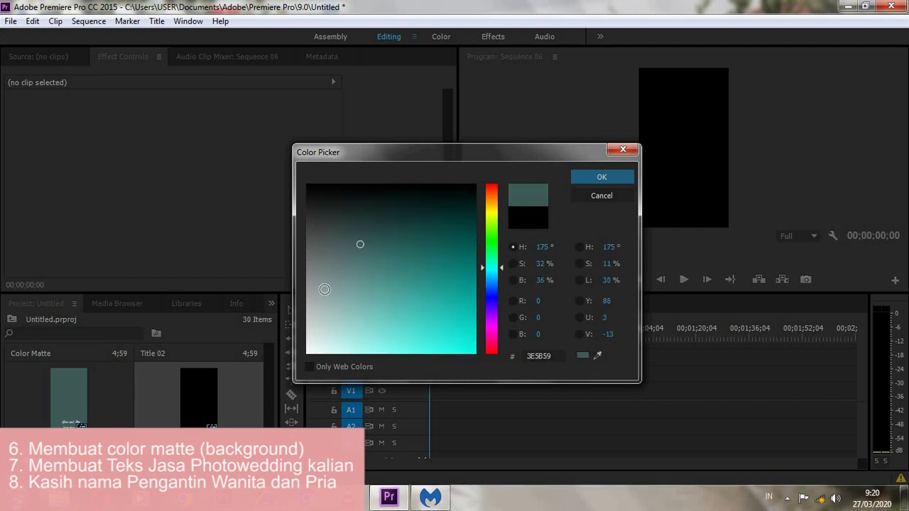
click(618, 176)
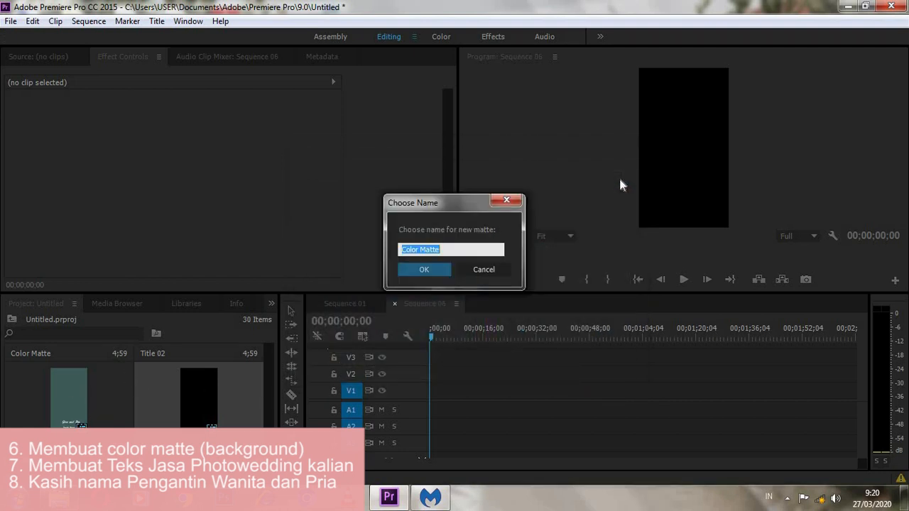
Name the new matte BACKGORUND
text(BACK)
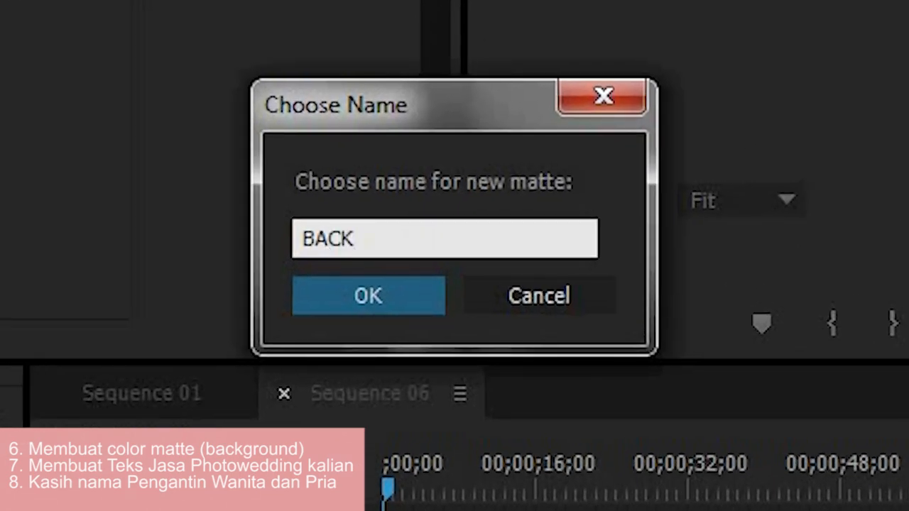
text(GORUNDF)
key(BackSpace)
key(Return)
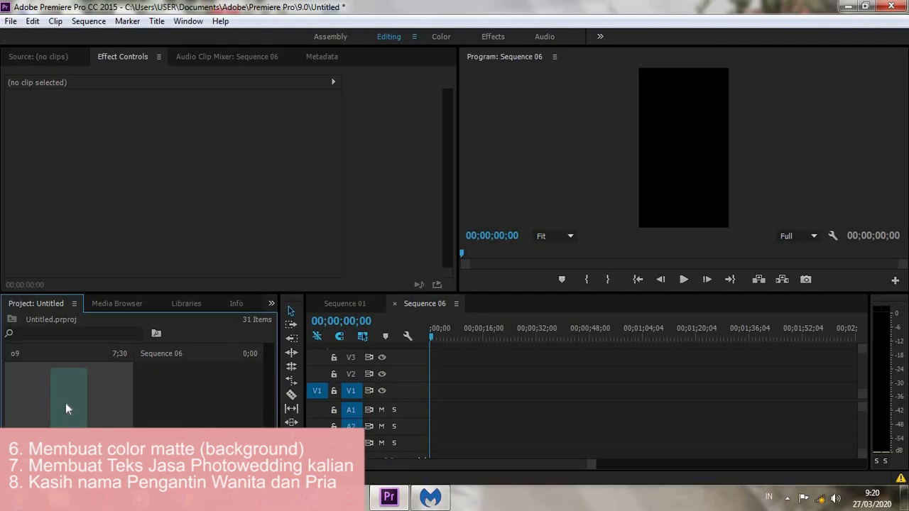
Place the BACKGORUND matte on track V1 and the NAMA NAMA title on V2, both at the sequence start
drag(65, 408, 432, 391)
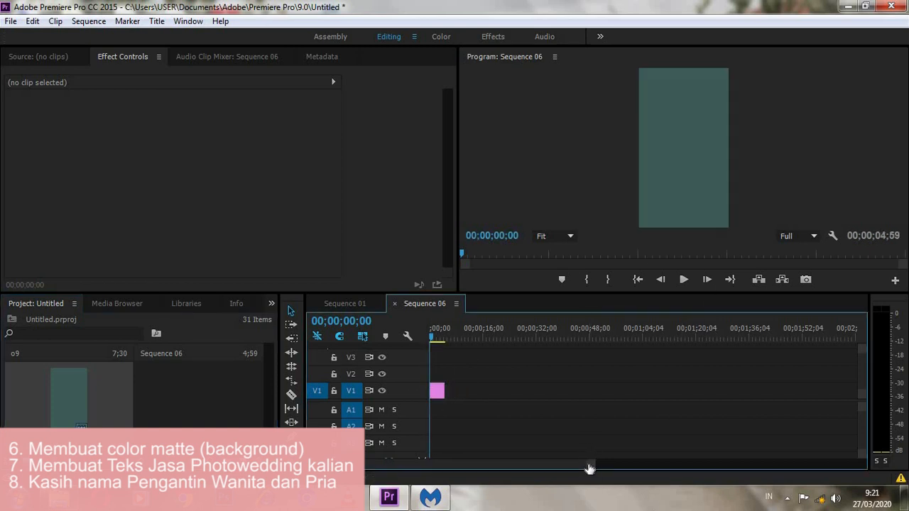
drag(590, 463, 536, 466)
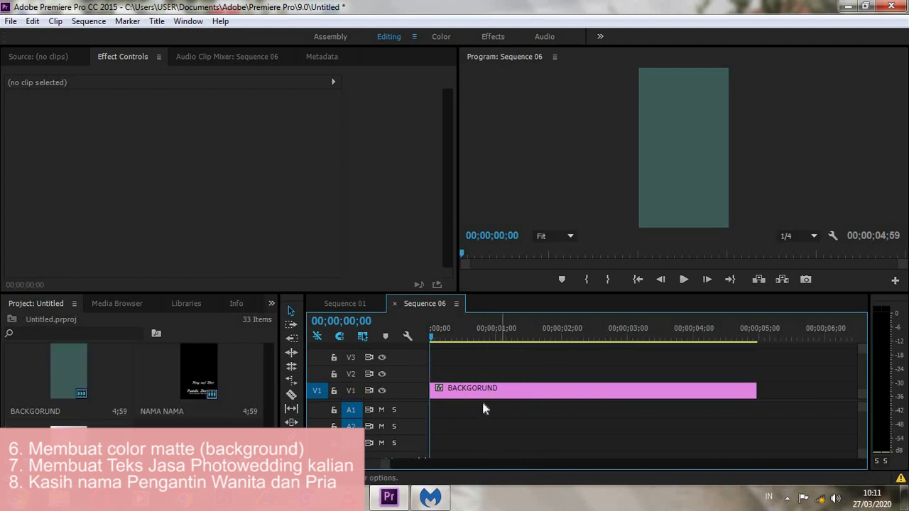
drag(202, 375, 426, 375)
double_click(501, 372)
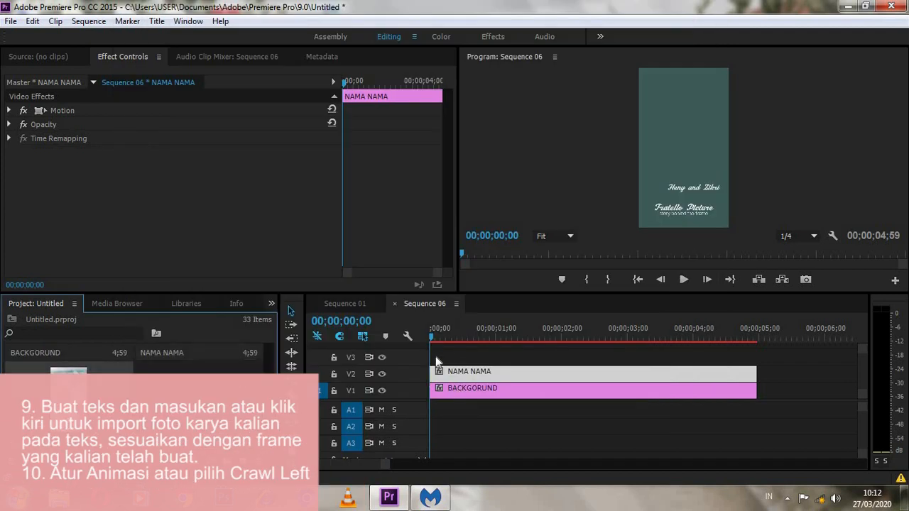
Place Title 04 on track V3 at the sequence start and confirm Crawl Left as its title type
drag(443, 347, 470, 360)
double_click(471, 361)
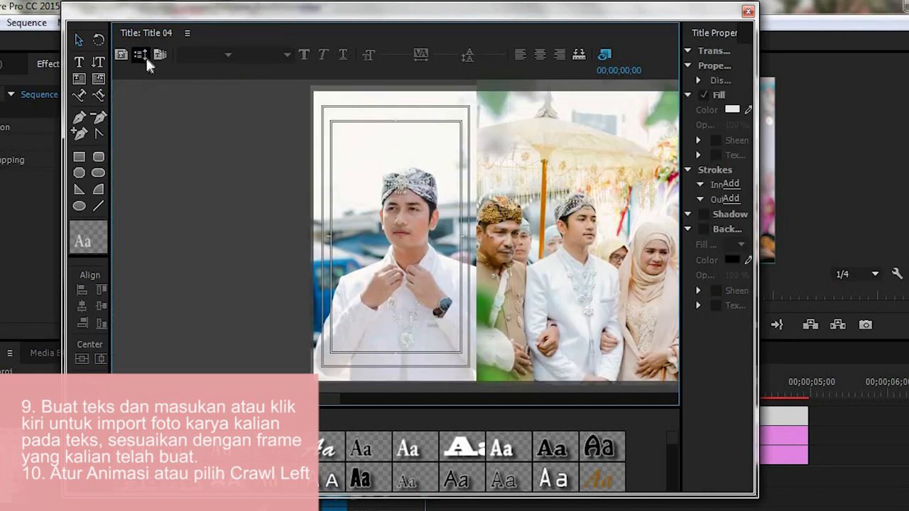
click(146, 58)
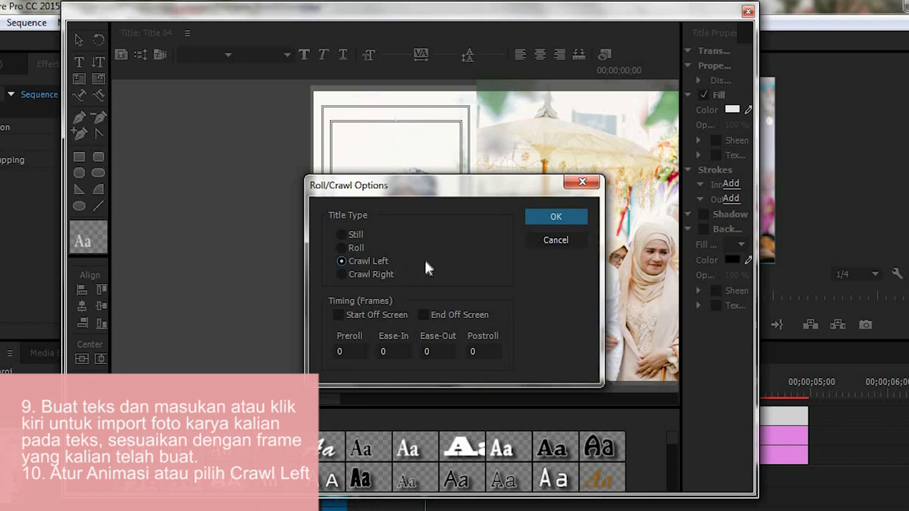
click(558, 217)
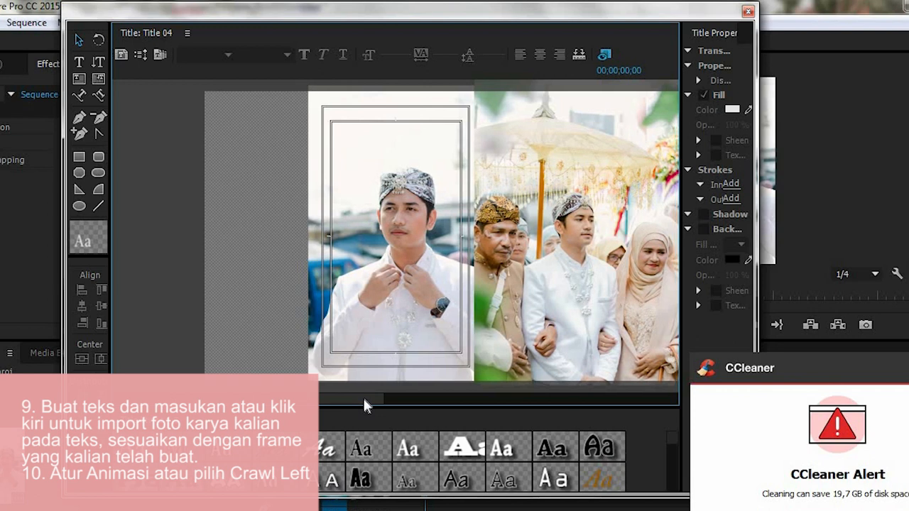
Examine the row of photos in Title 04 and the image files available for insertion, and close the title editor
drag(363, 396, 598, 391)
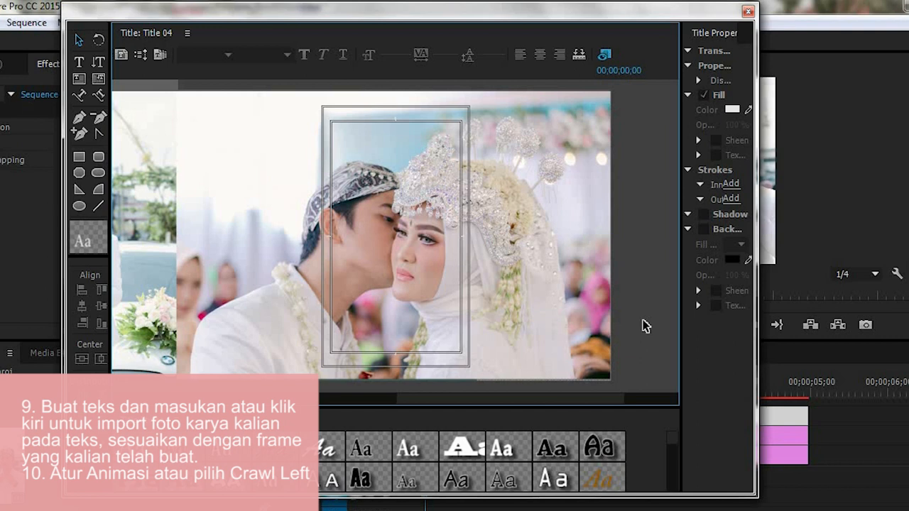
right_click(640, 225)
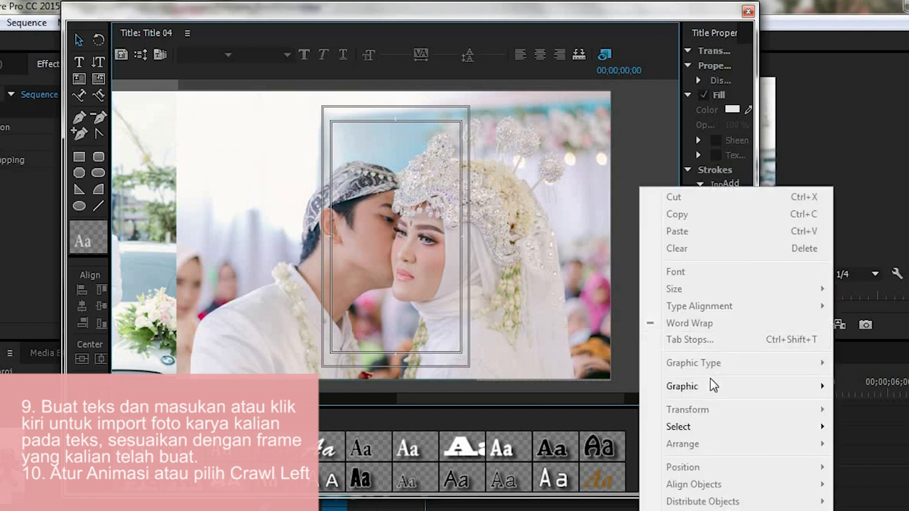
mouse_move(711, 385)
click(611, 383)
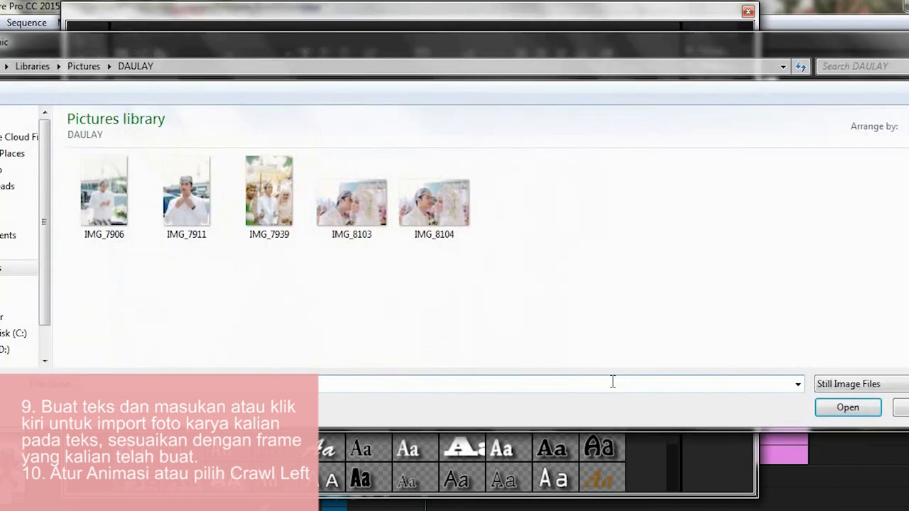
click(901, 409)
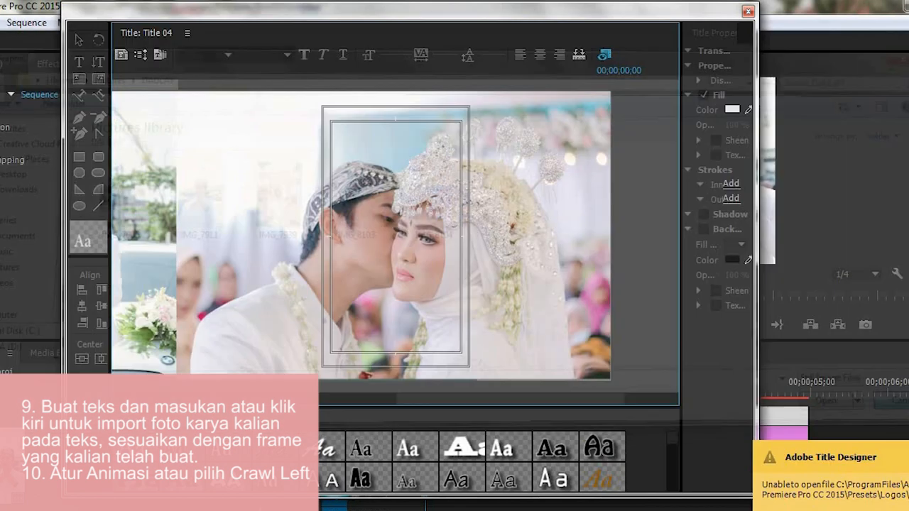
drag(496, 398, 324, 399)
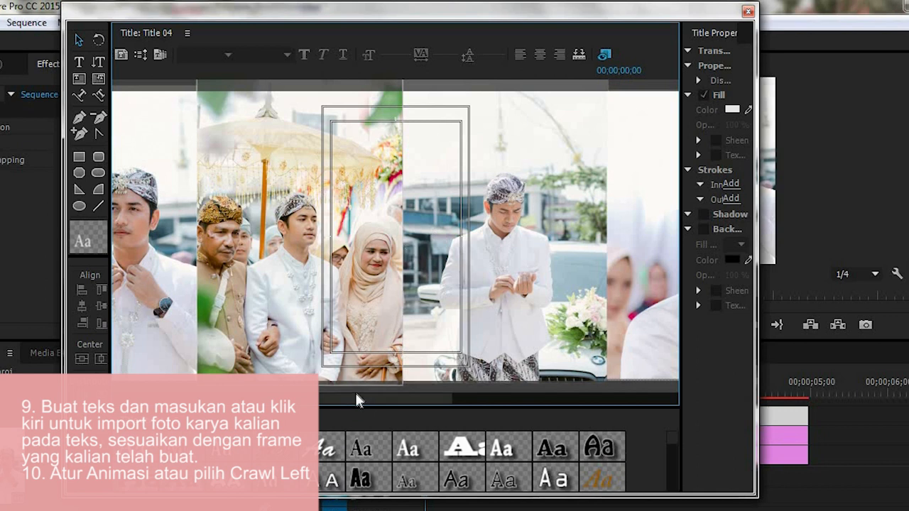
drag(356, 397, 242, 398)
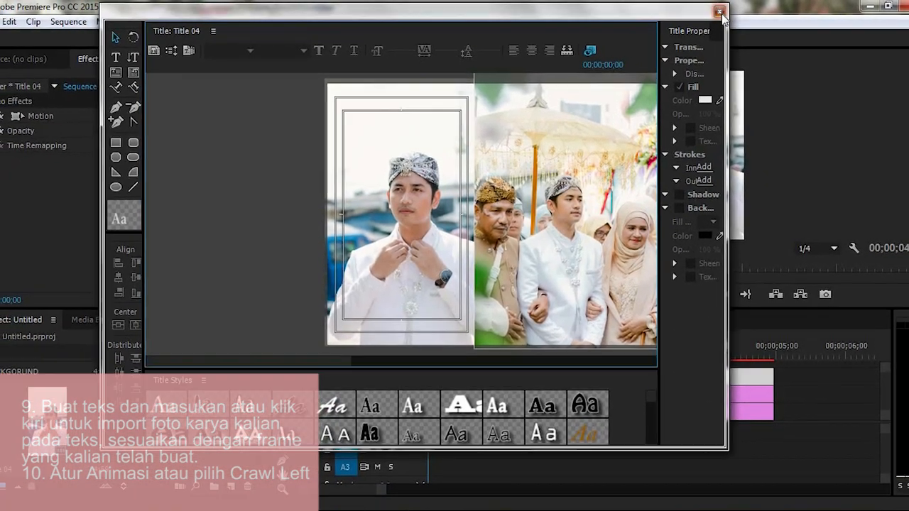
click(733, 12)
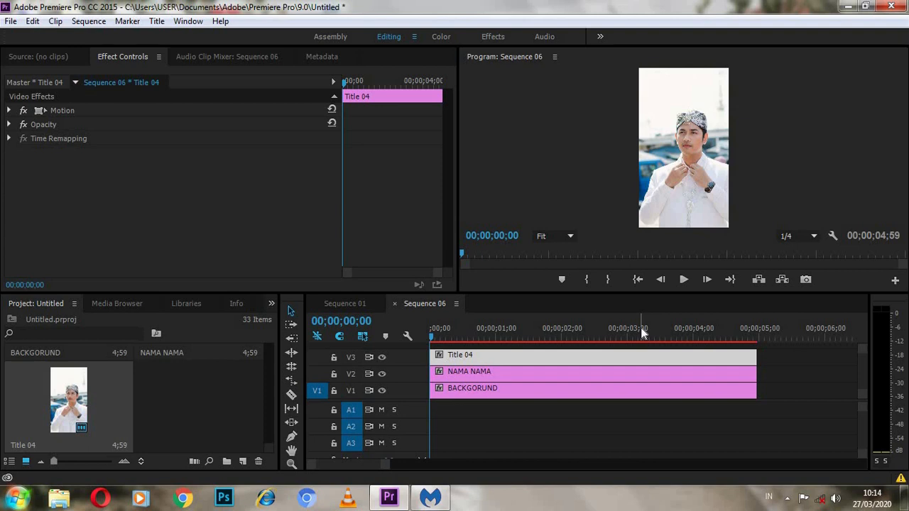
Scale the Title 04 clip to 68 and set its position to 729, 655
click(484, 355)
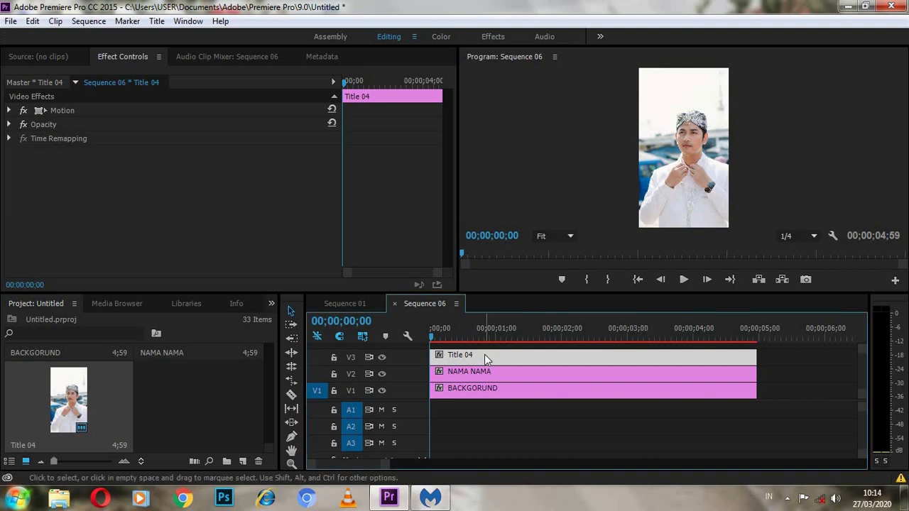
click(10, 111)
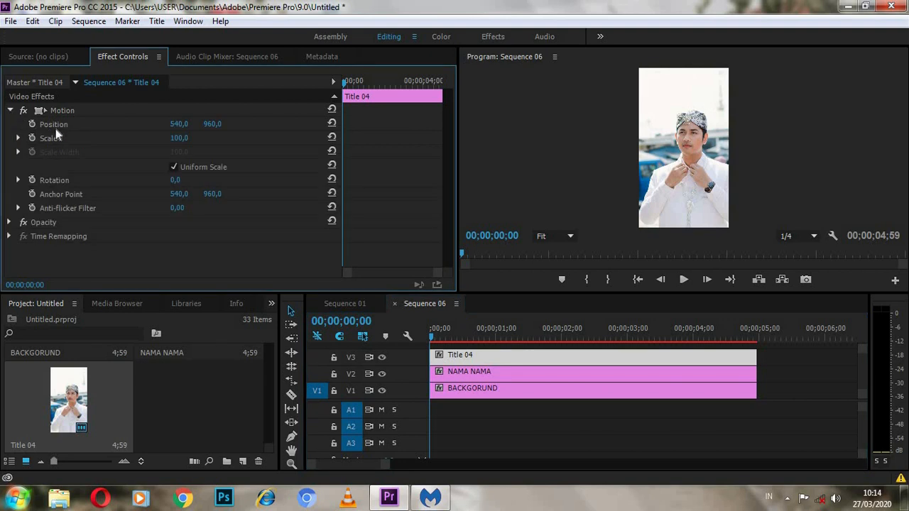
drag(182, 125, 280, 124)
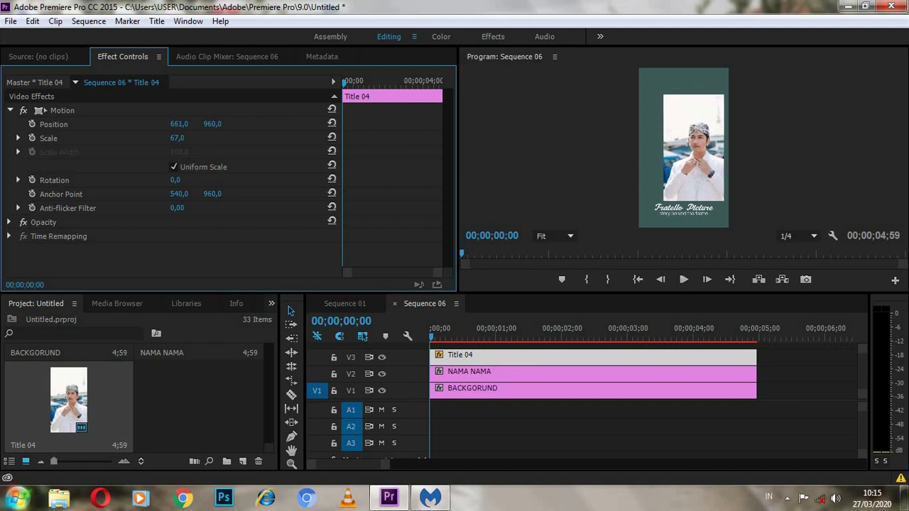
drag(177, 138, 206, 124)
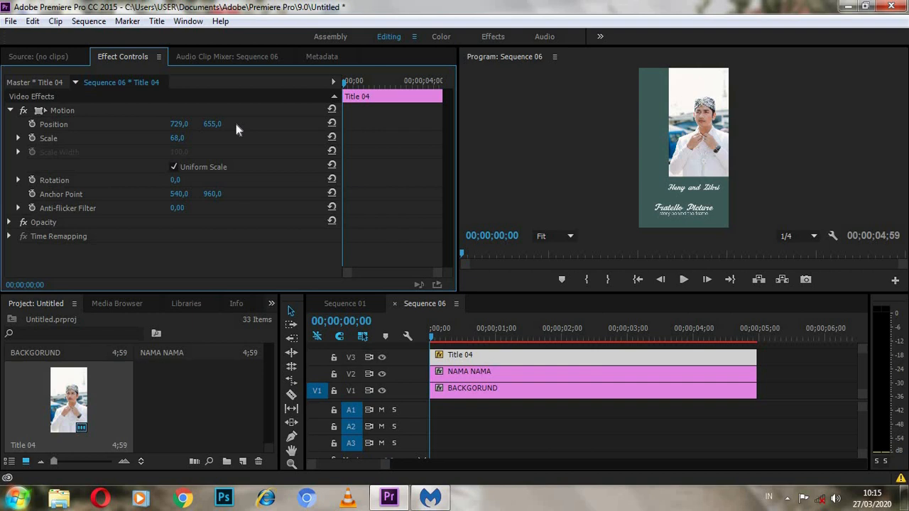
Set the Title 04 clip's vertical position to 624, checking its edges at 75% magnification before fitting the preview again
click(555, 236)
click(561, 315)
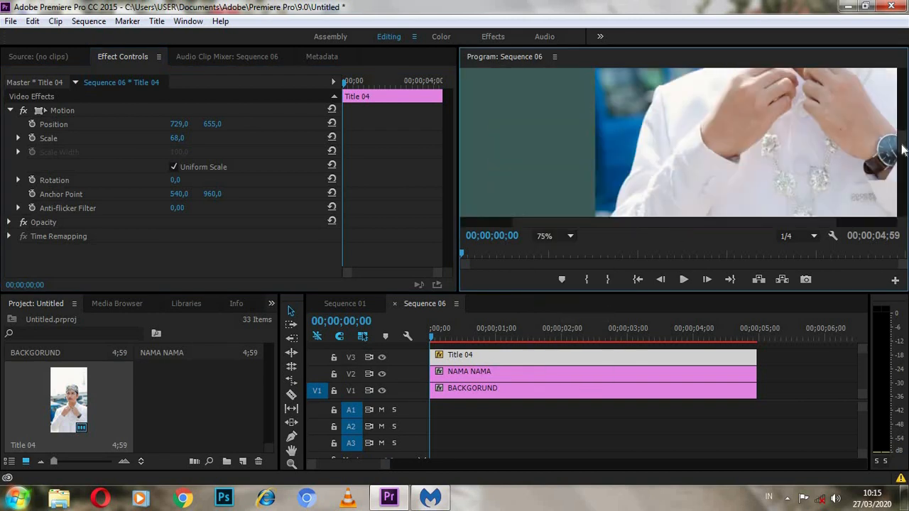
drag(902, 149, 902, 86)
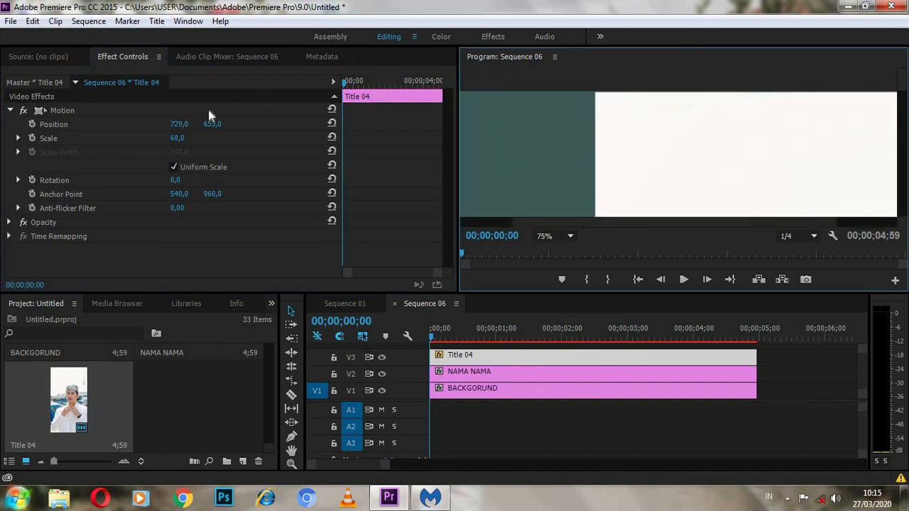
drag(213, 125, 191, 124)
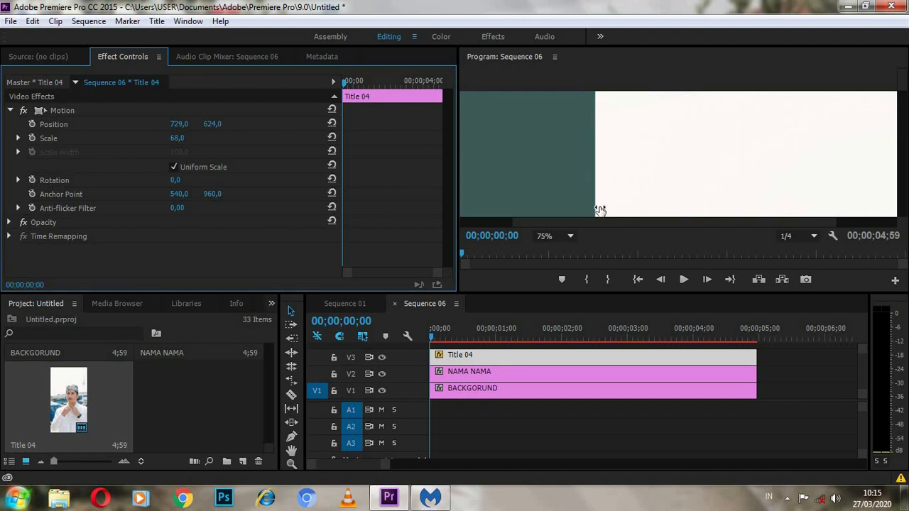
drag(901, 94, 748, 234)
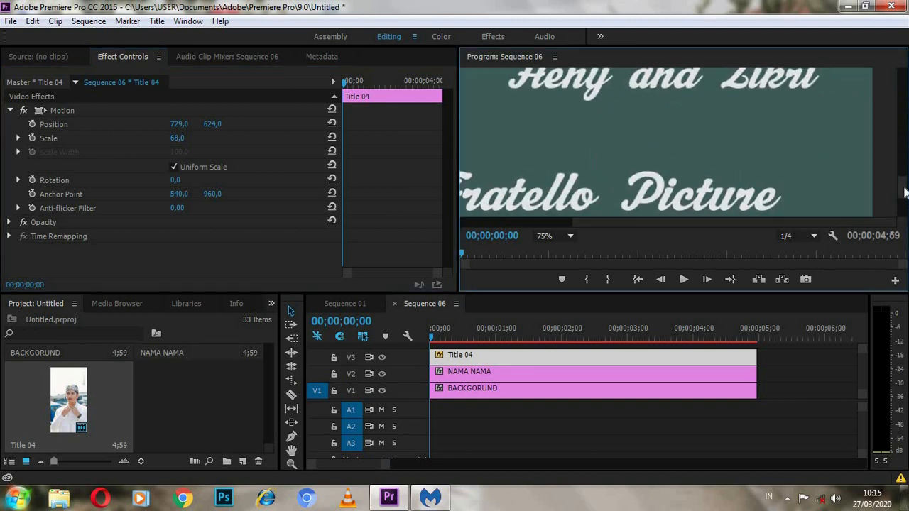
drag(903, 190, 786, 157)
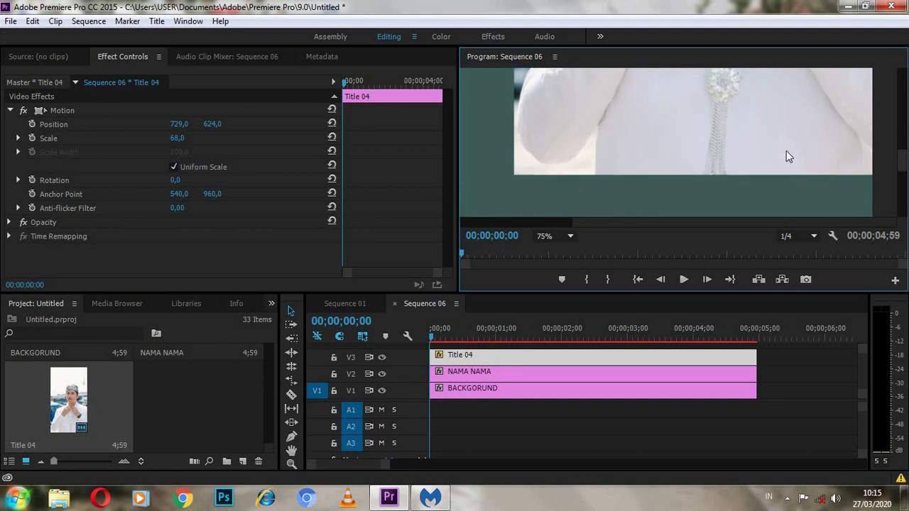
click(559, 236)
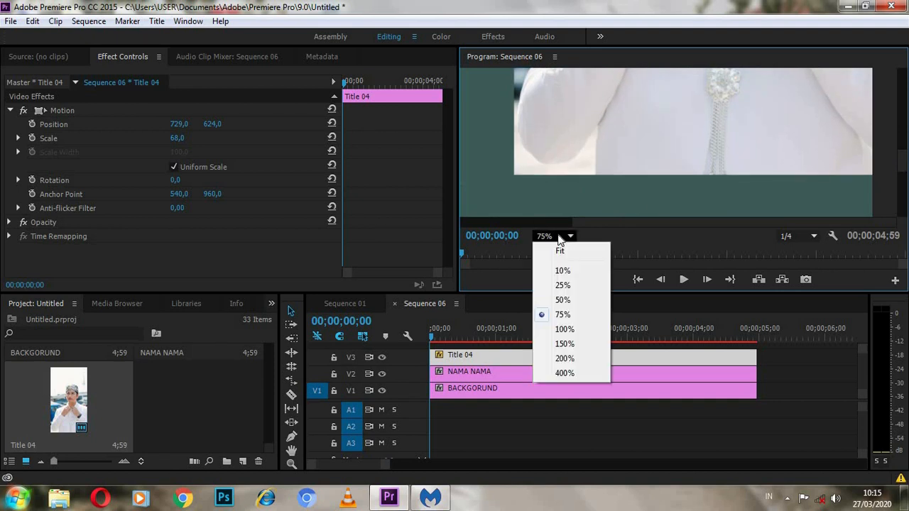
click(558, 251)
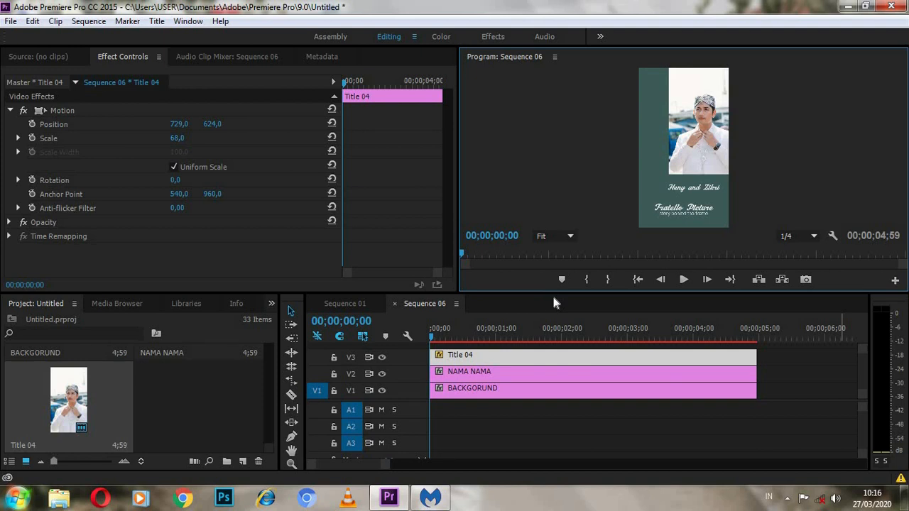
Play and scrub through the sequence to check the crawling photos against the background and name text
click(684, 282)
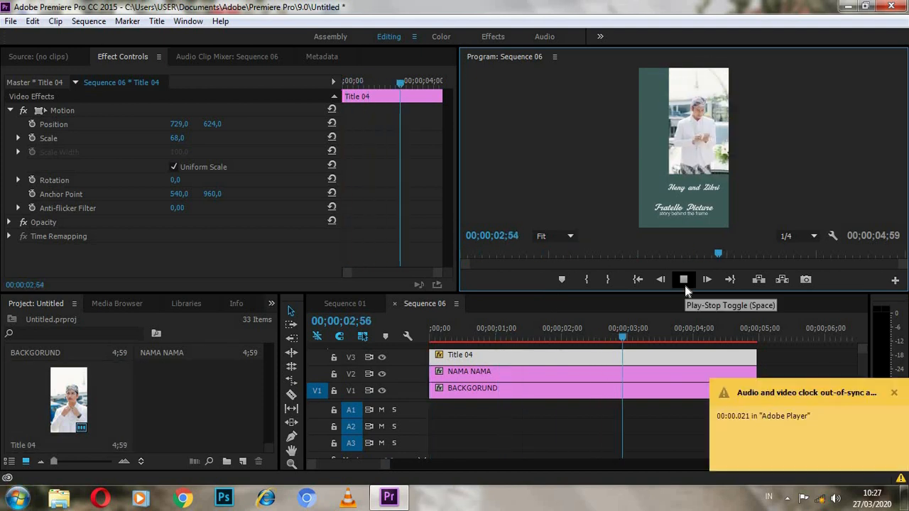
click(684, 285)
drag(578, 330, 398, 357)
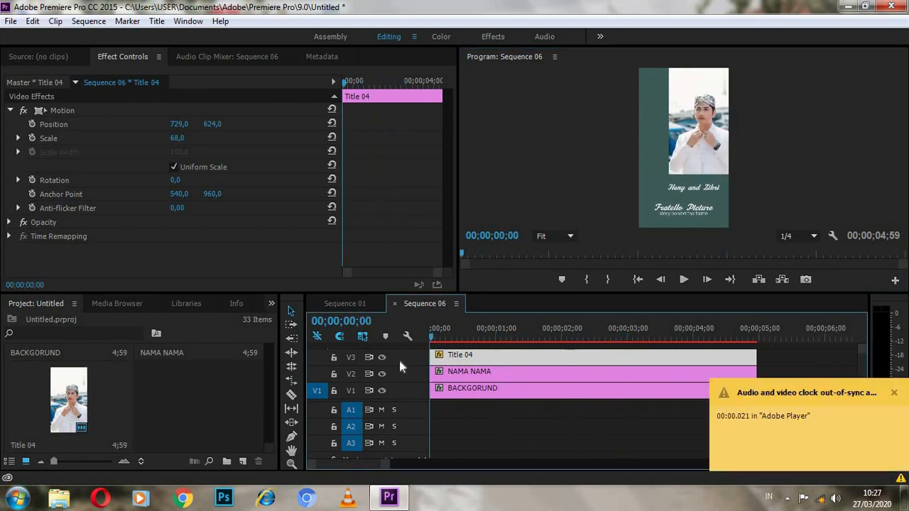
key(space)
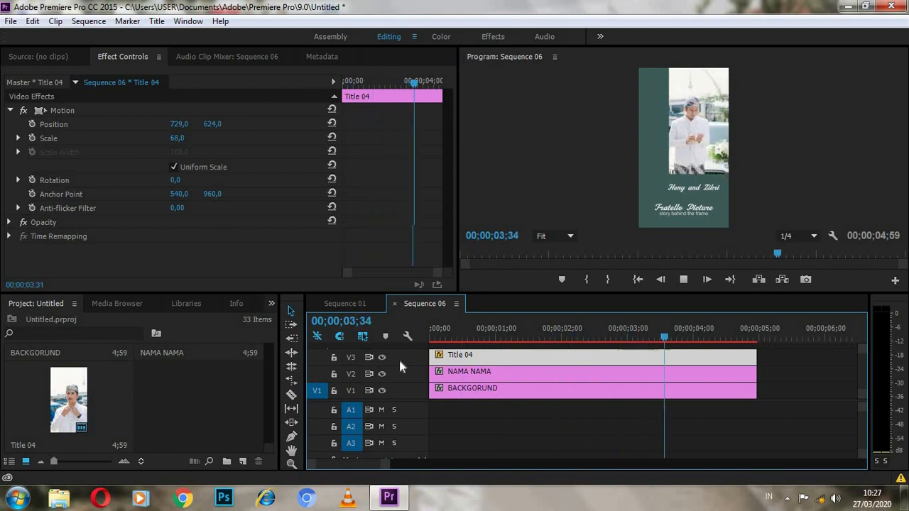
key(space)
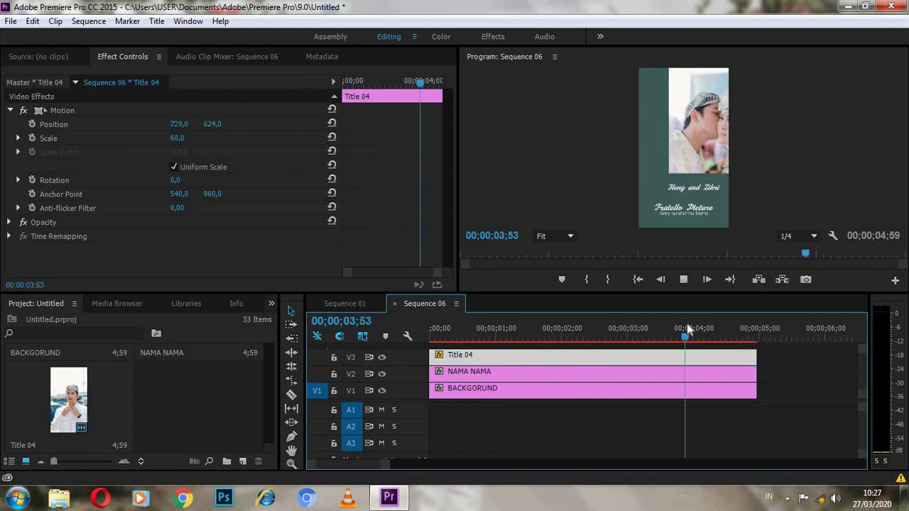
key(space)
drag(649, 336, 734, 336)
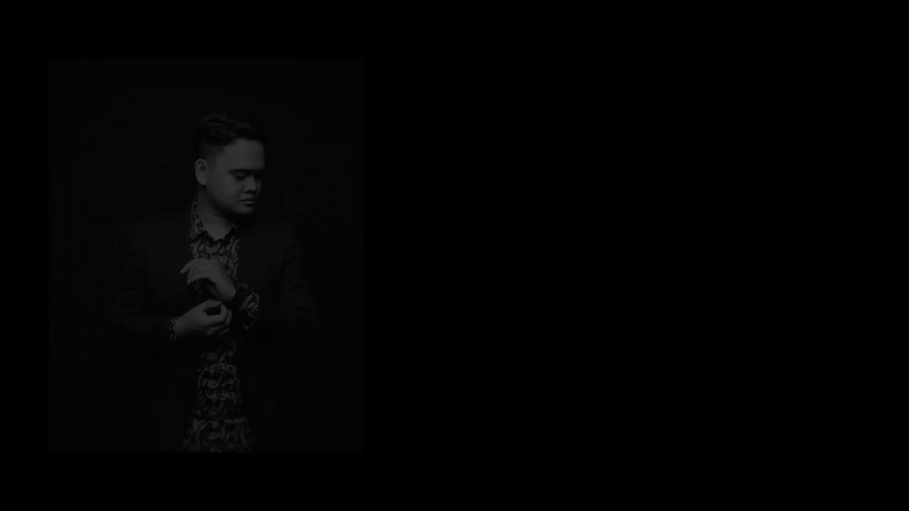